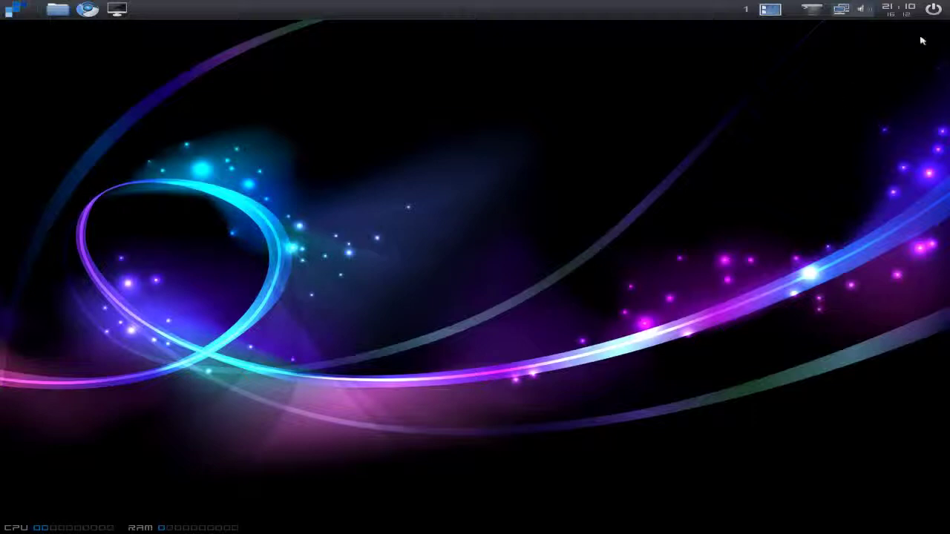
Bring up the log out and shutdown options, then dismiss them without choosing one.
{"action": "left_click", "coordinate": [934, 11]}
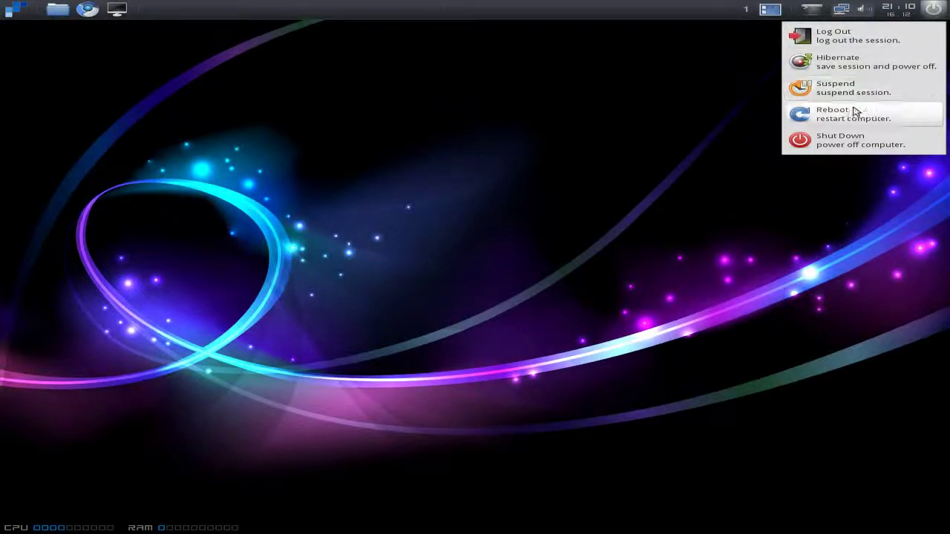
{"action": "left_click", "coordinate": [866, 178]}
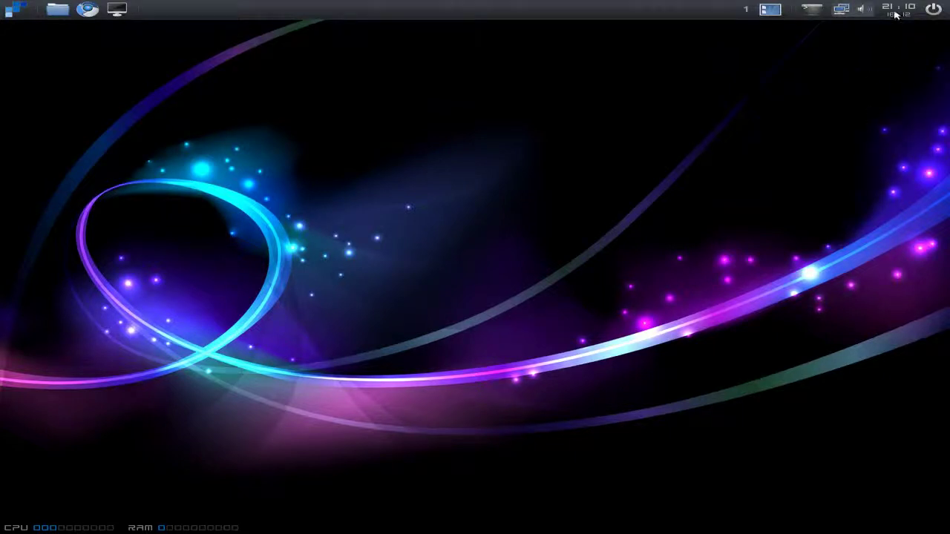
{"action": "mouse_move", "coordinate": [858, 13]}
Launch the Mirage image viewer from the application menu.
{"action": "left_click", "coordinate": [15, 12]}
{"action": "mouse_move", "coordinate": [30, 27]}
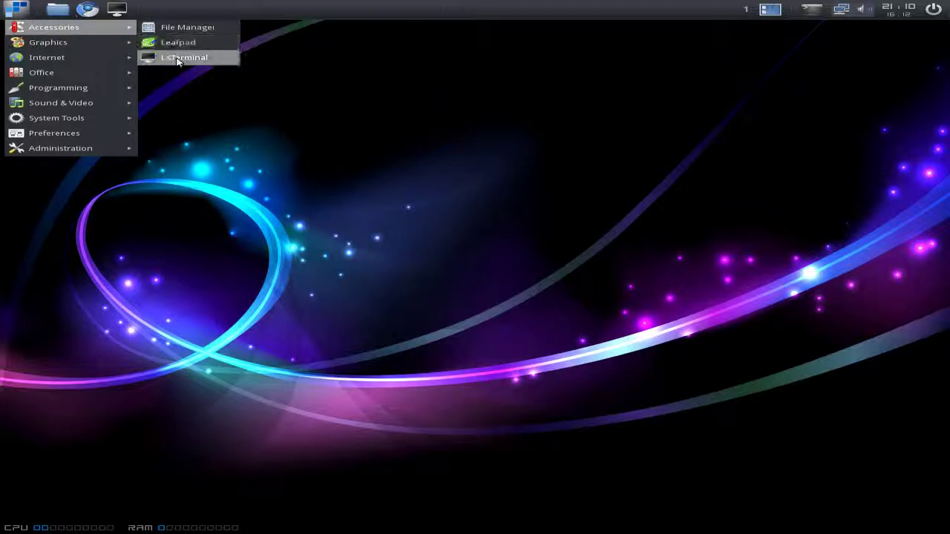
{"action": "mouse_move", "coordinate": [105, 46]}
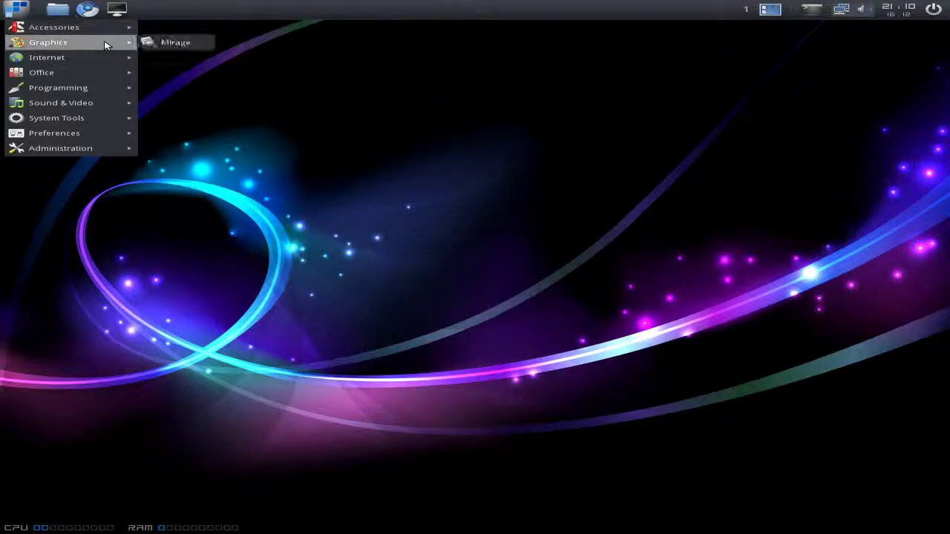
{"action": "left_click", "coordinate": [177, 44]}
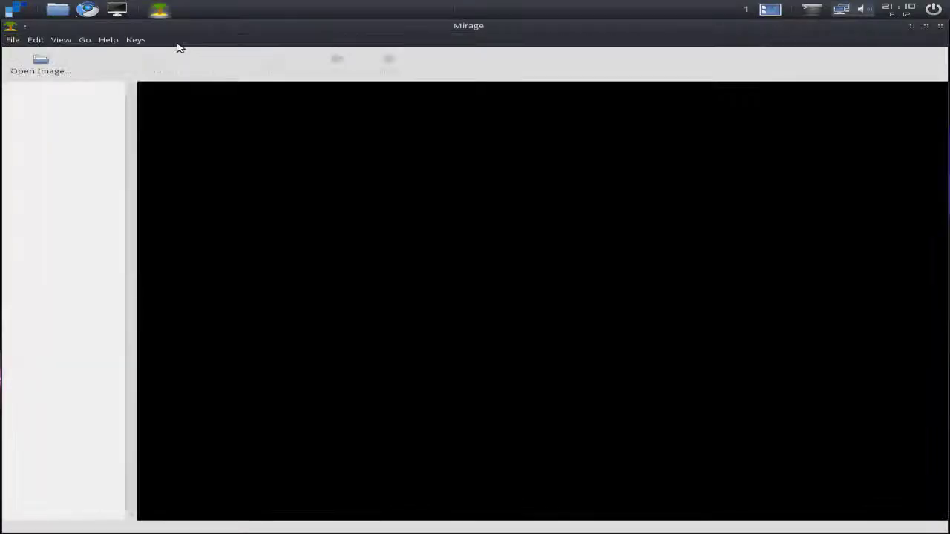
Open cranbourne_chase.jpg in Mirage, shrink it from 53% to 42%, then close the viewer.
{"action": "left_click", "coordinate": [44, 69]}
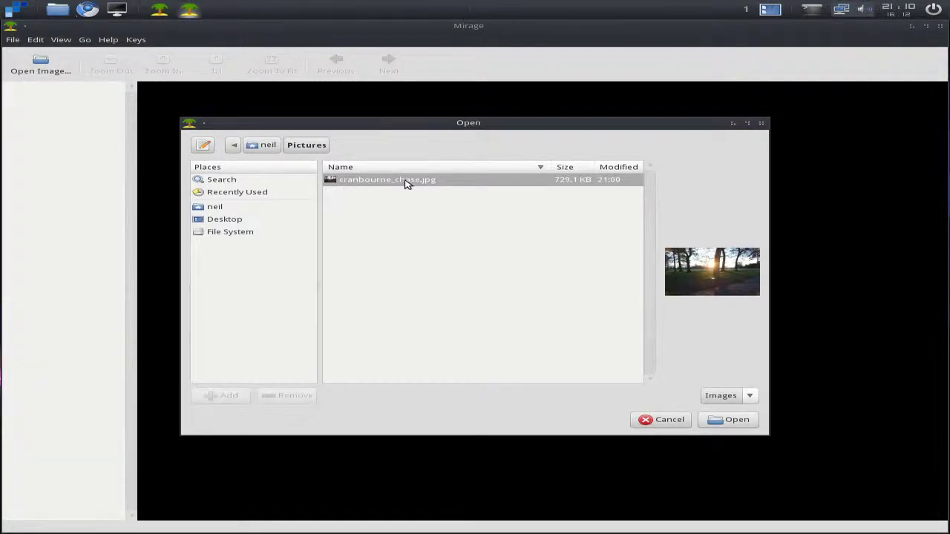
{"action": "left_click", "coordinate": [719, 420]}
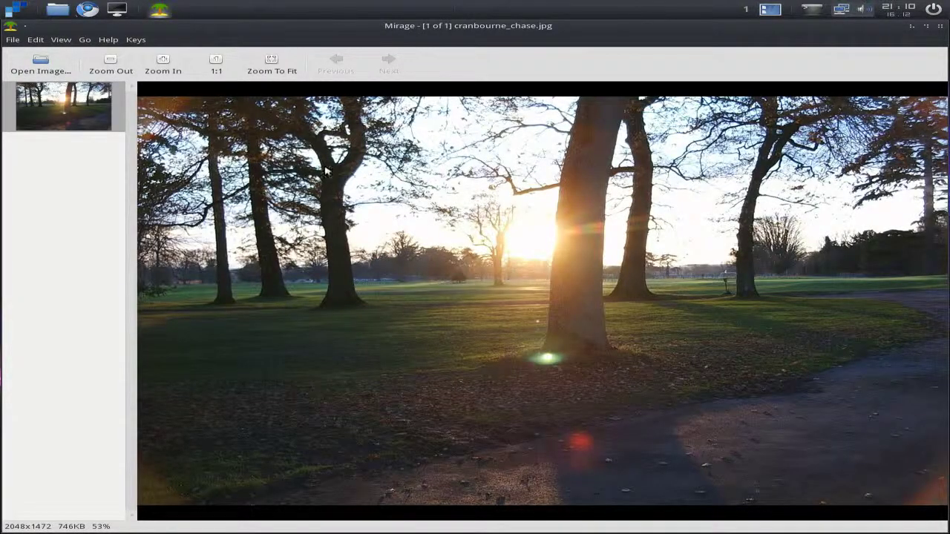
{"action": "left_click", "coordinate": [113, 68]}
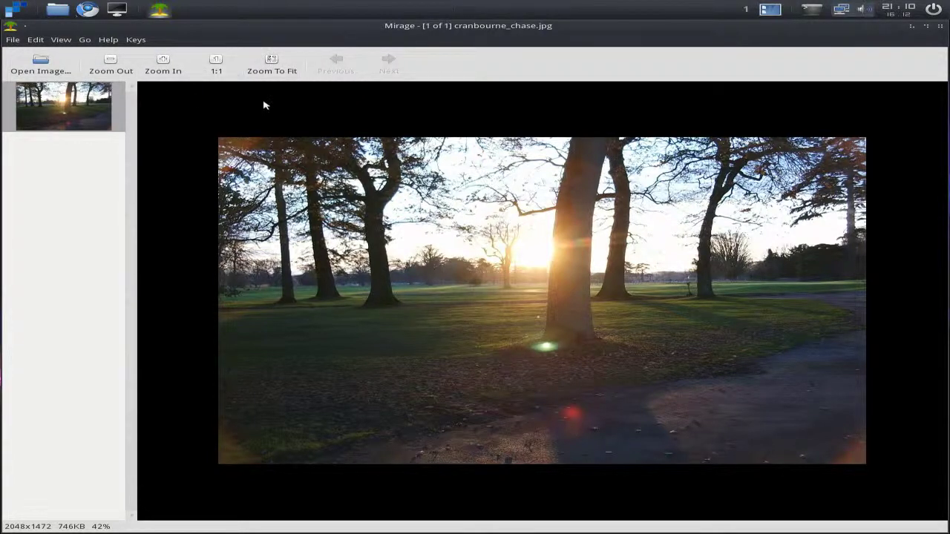
{"action": "left_click", "coordinate": [939, 28]}
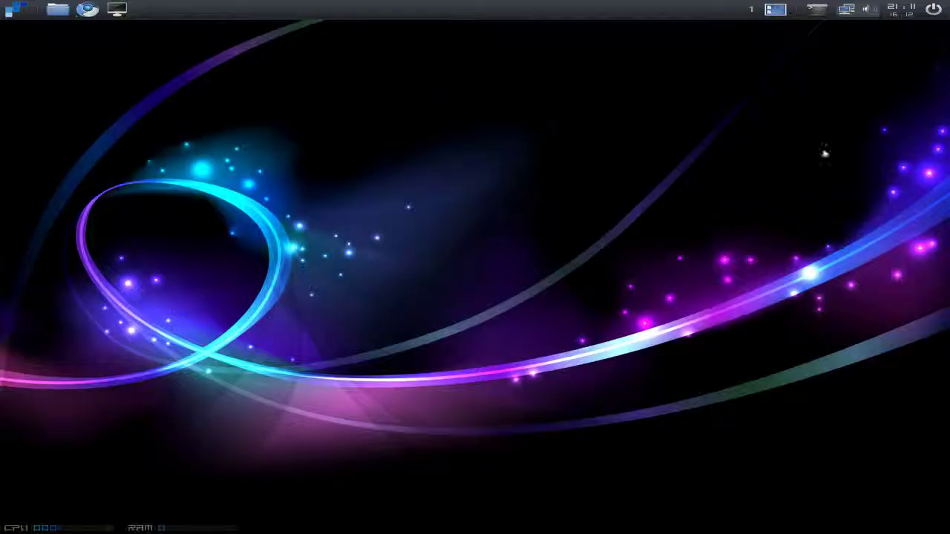
Launch the AbiWord word processor, then close its blank document.
{"action": "left_click", "coordinate": [13, 15]}
{"action": "mouse_move", "coordinate": [20, 59]}
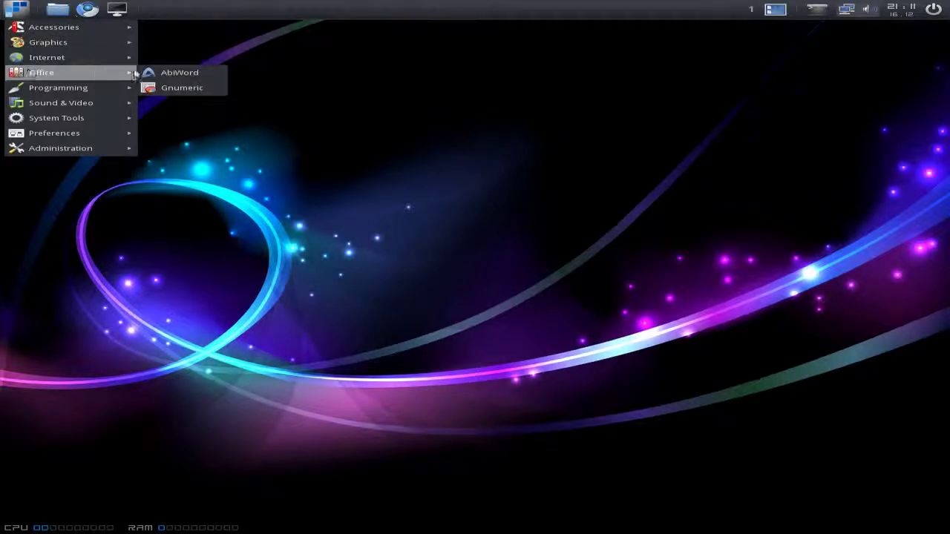
{"action": "left_click", "coordinate": [197, 76]}
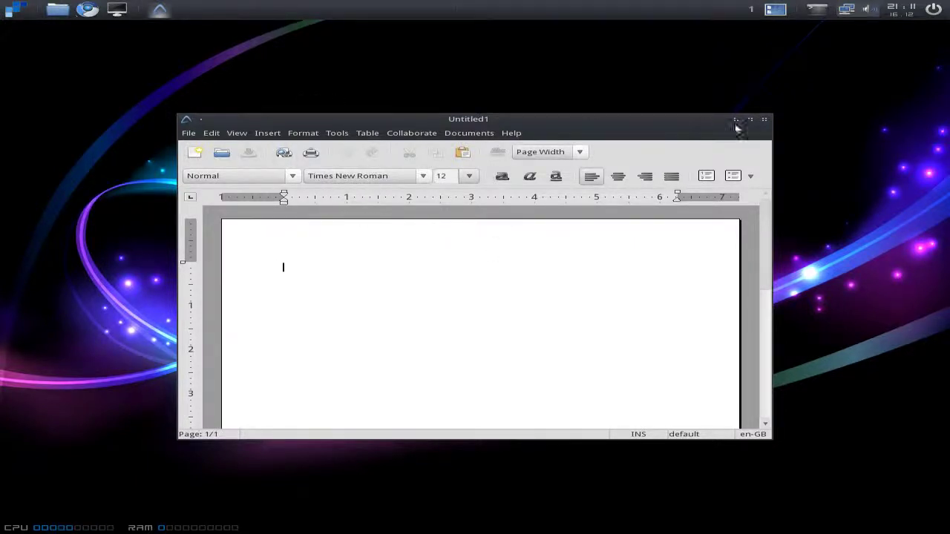
{"action": "left_click", "coordinate": [766, 121]}
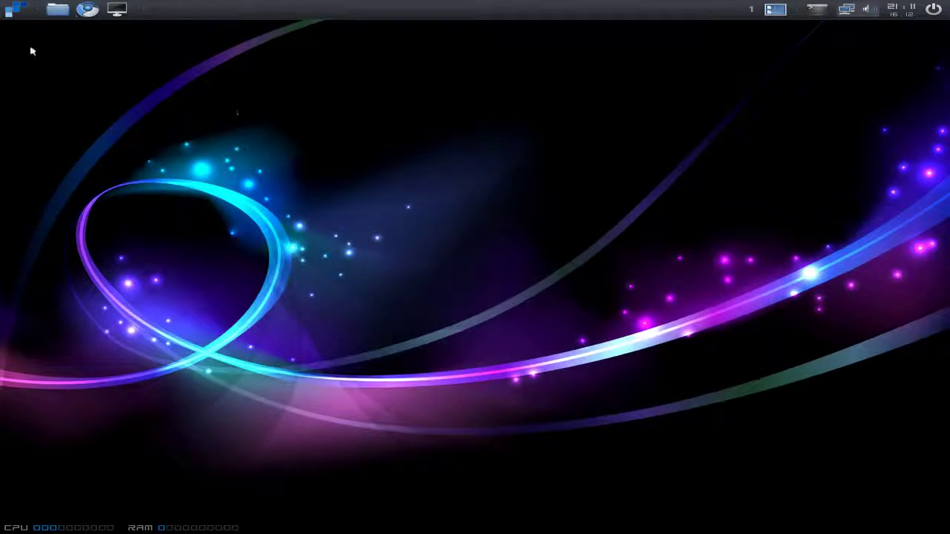
Launch the Gnumeric spreadsheet from the application menu.
{"action": "left_click", "coordinate": [15, 9]}
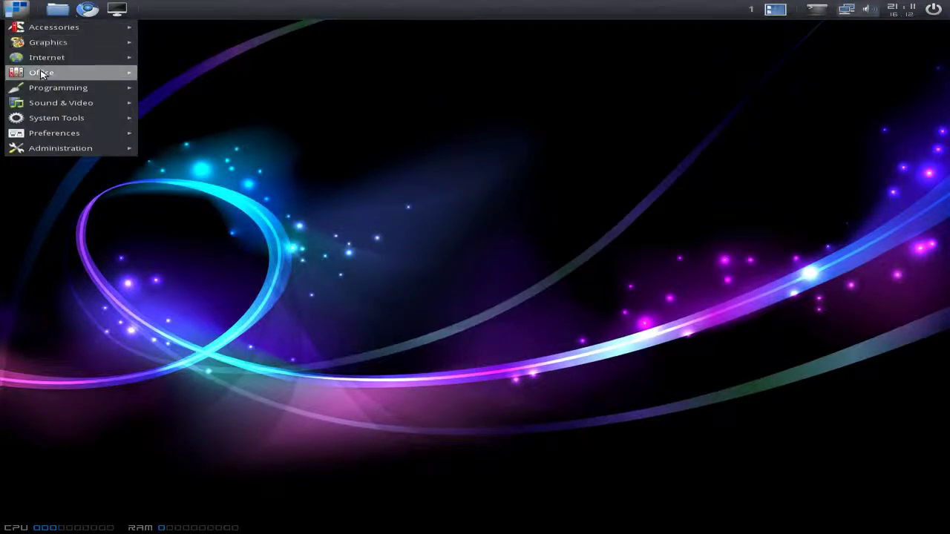
{"action": "mouse_move", "coordinate": [45, 73]}
{"action": "left_click", "coordinate": [167, 89]}
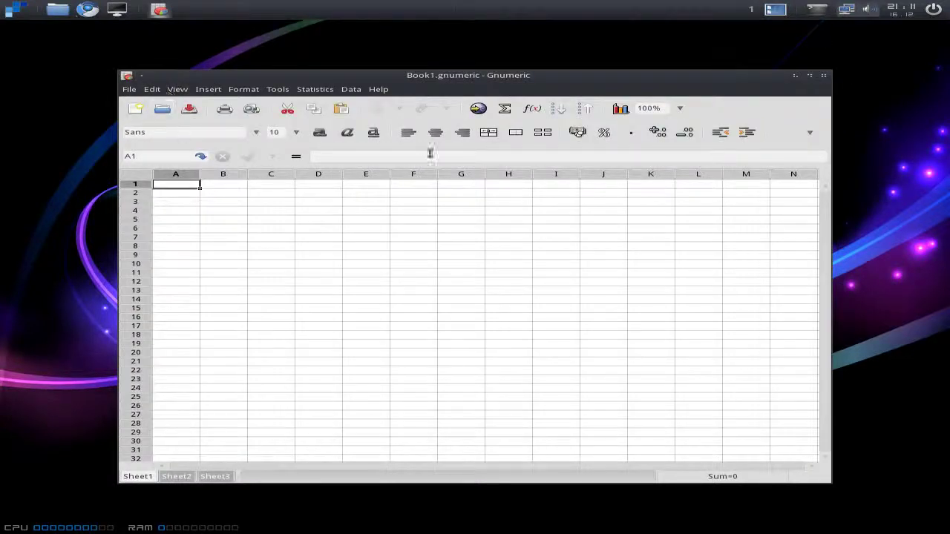
Browse Gnumeric's Save As file formats, keep Gnumeric XML, cancel, and close the spreadsheet.
{"action": "left_click", "coordinate": [129, 90]}
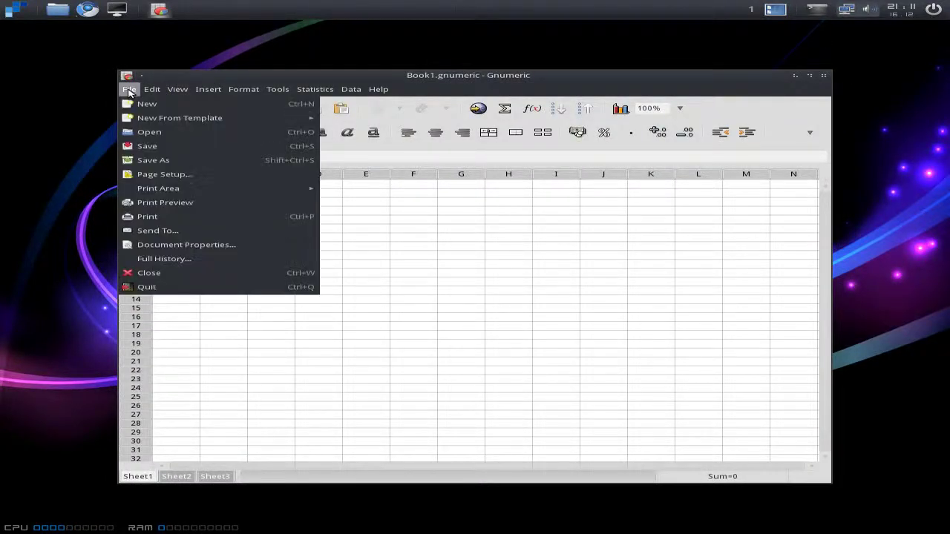
{"action": "left_click", "coordinate": [191, 164]}
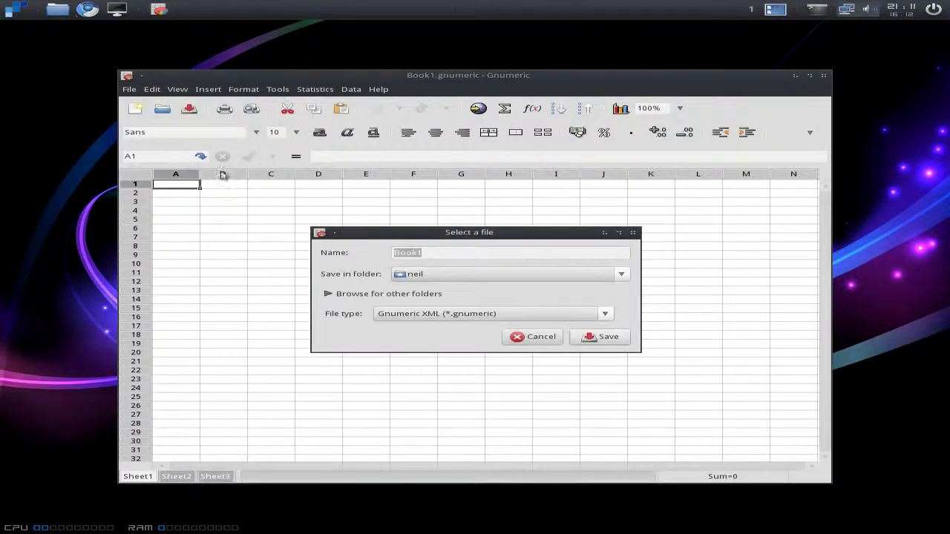
{"action": "left_click", "coordinate": [606, 315]}
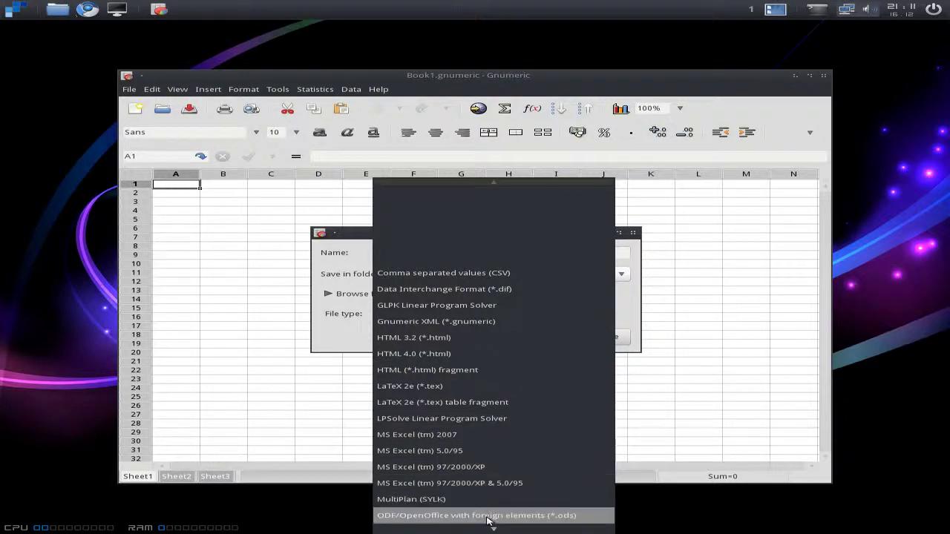
{"action": "mouse_move", "coordinate": [493, 529]}
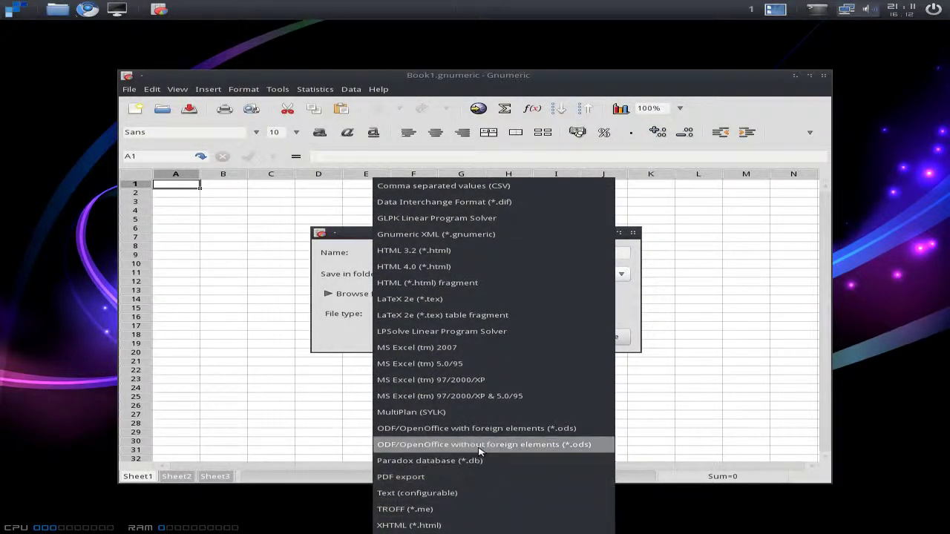
{"action": "left_click", "coordinate": [640, 415]}
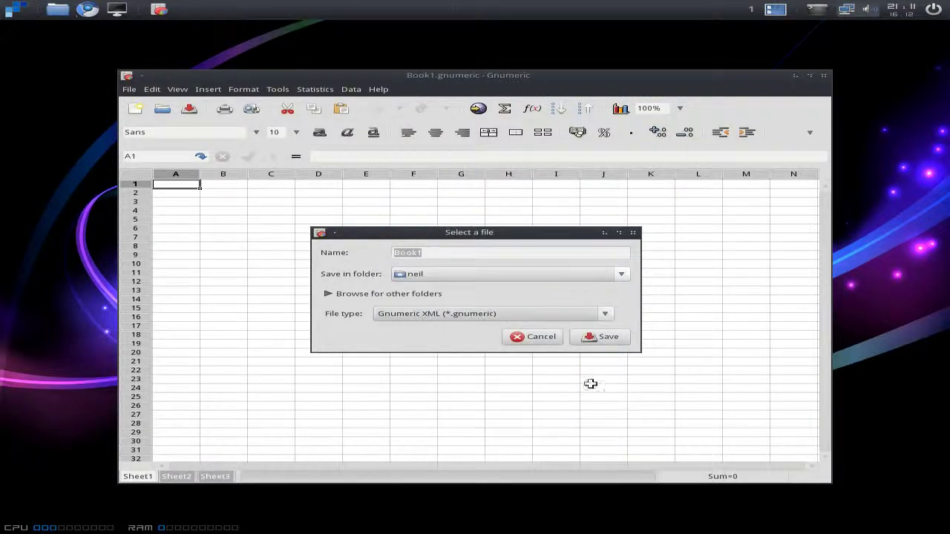
{"action": "left_click", "coordinate": [550, 341]}
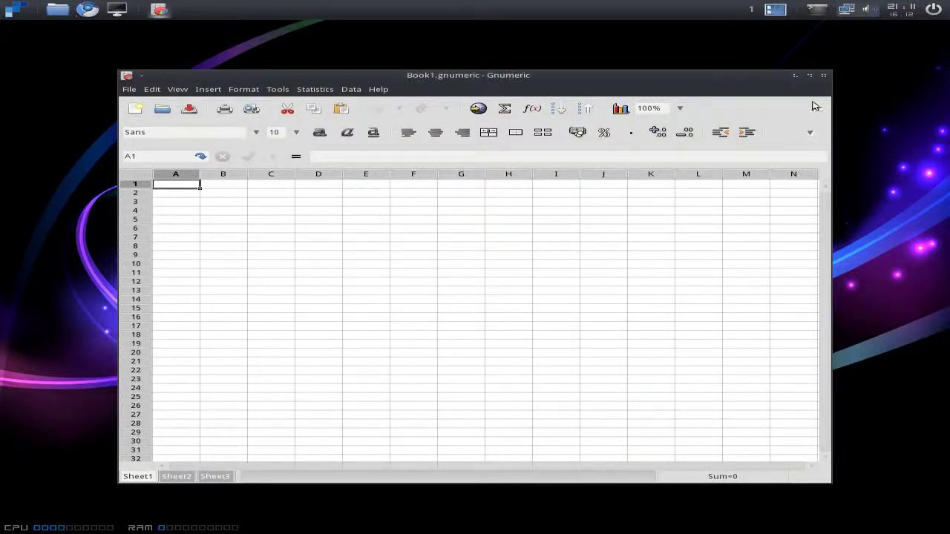
{"action": "left_click", "coordinate": [822, 75]}
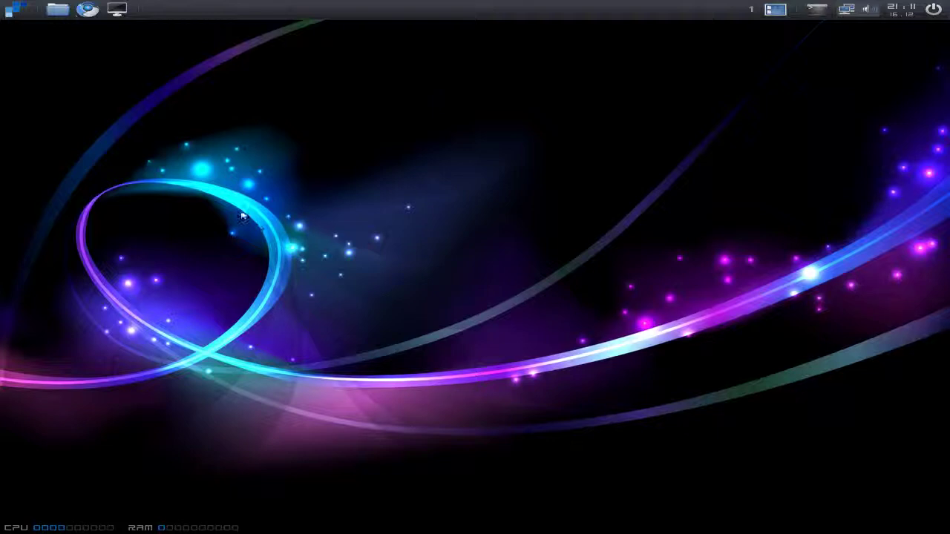
Run the htop process monitor in a terminal, then close it.
{"action": "left_click", "coordinate": [19, 14]}
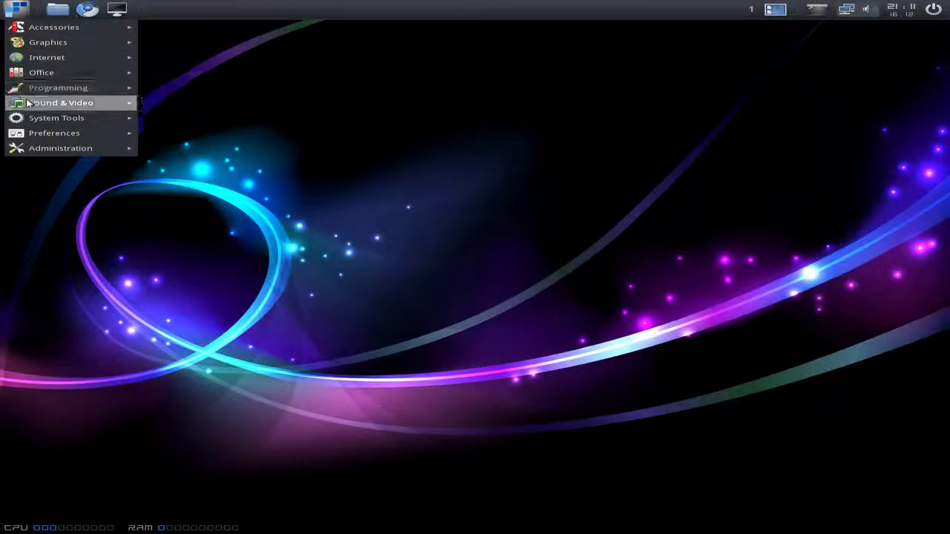
{"action": "mouse_move", "coordinate": [27, 103]}
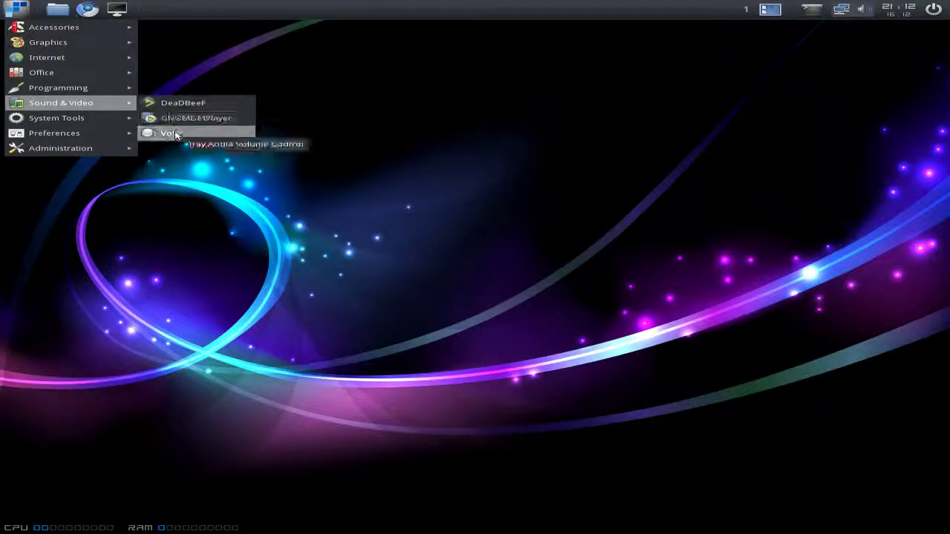
{"action": "mouse_move", "coordinate": [113, 126]}
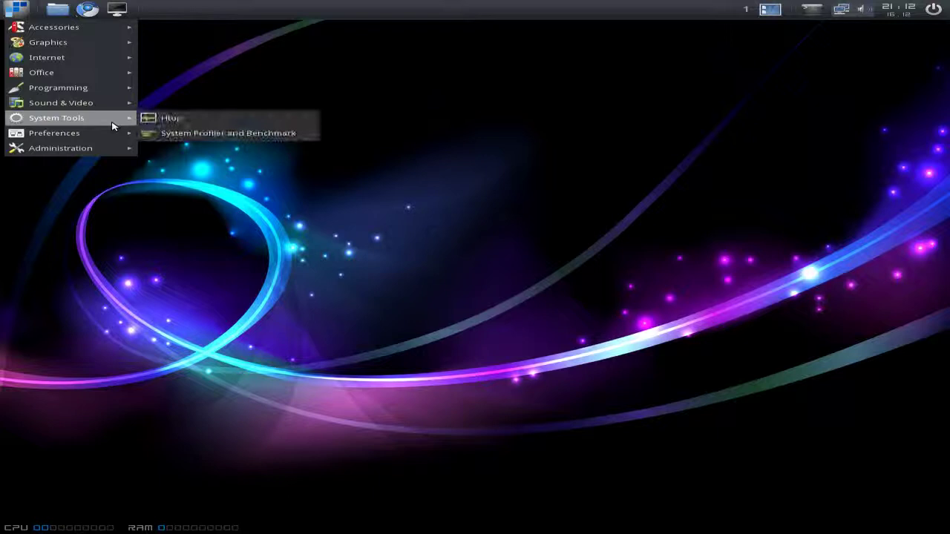
{"action": "left_click", "coordinate": [165, 121]}
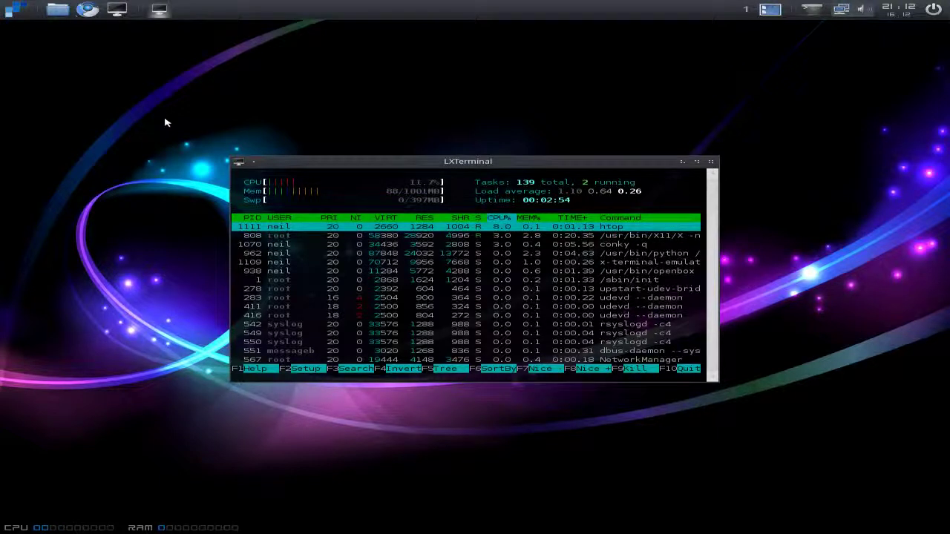
{"action": "left_click", "coordinate": [711, 161]}
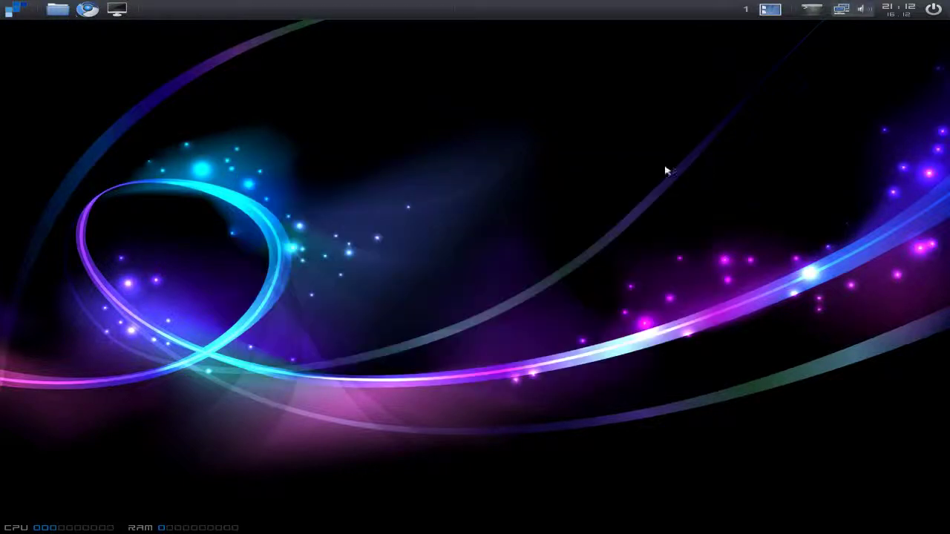
Show the Administration submenu with Additional Drivers, GParted and Synaptic Package Manager.
{"action": "left_click", "coordinate": [17, 11]}
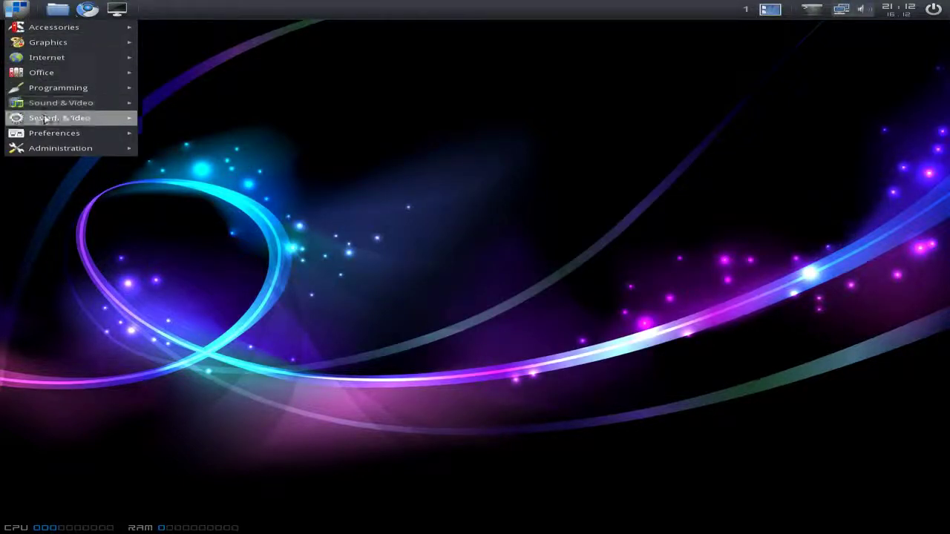
{"action": "mouse_move", "coordinate": [46, 119]}
{"action": "mouse_move", "coordinate": [47, 136]}
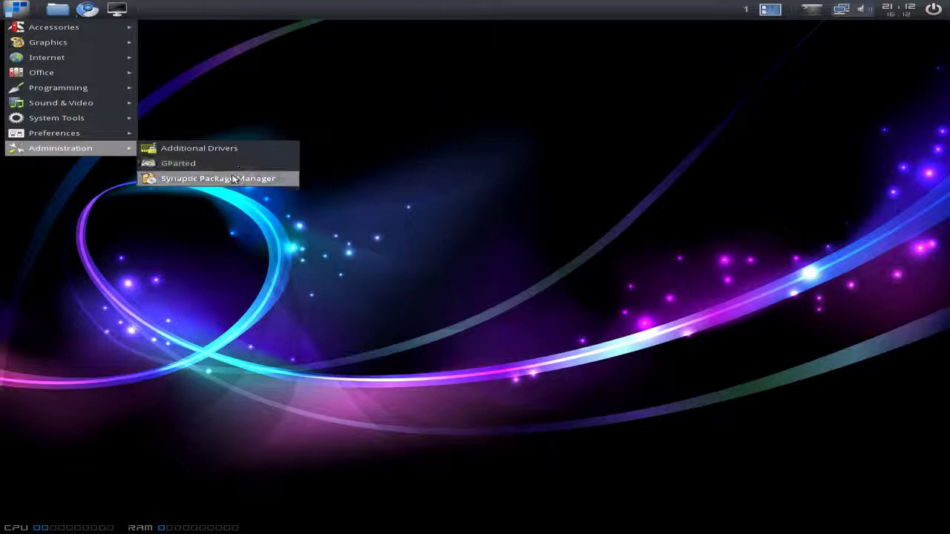
Dismiss the menu and search Google for 'madbox linux' using the suggestion.
{"action": "left_click", "coordinate": [239, 109]}
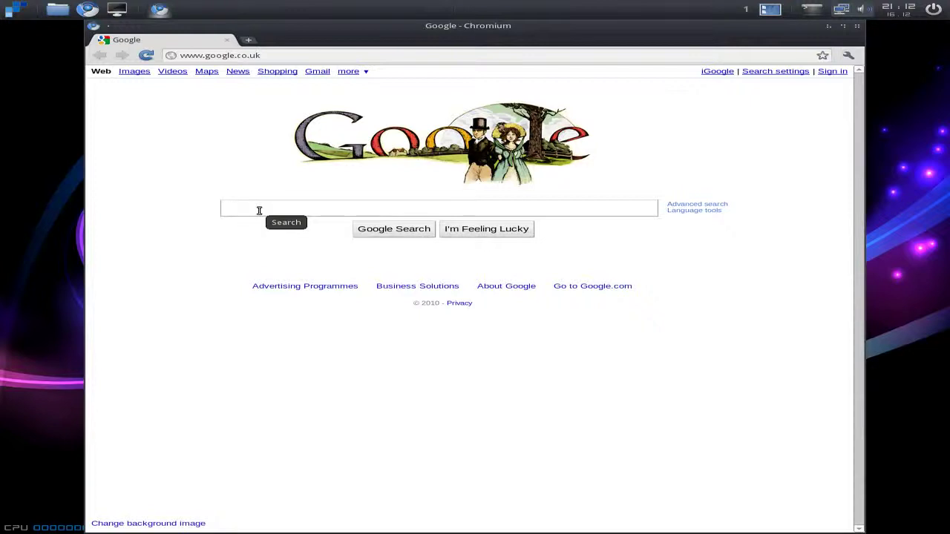
{"action": "type", "text": "madbo"}
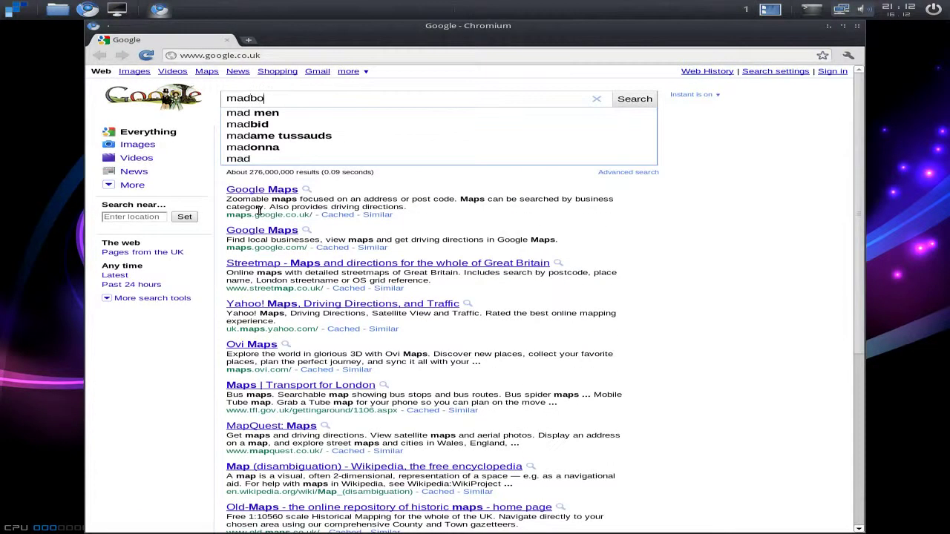
{"action": "type", "text": "x"}
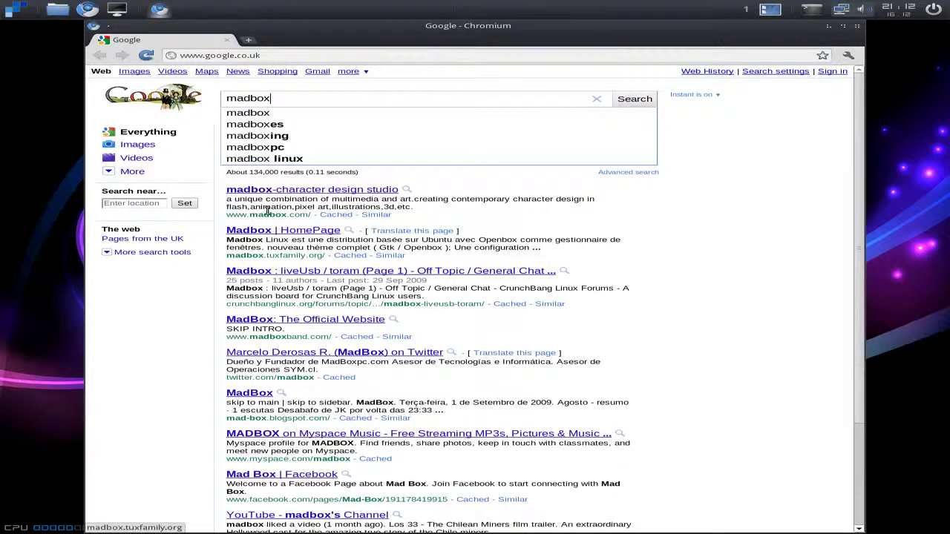
{"action": "left_click", "coordinate": [274, 163]}
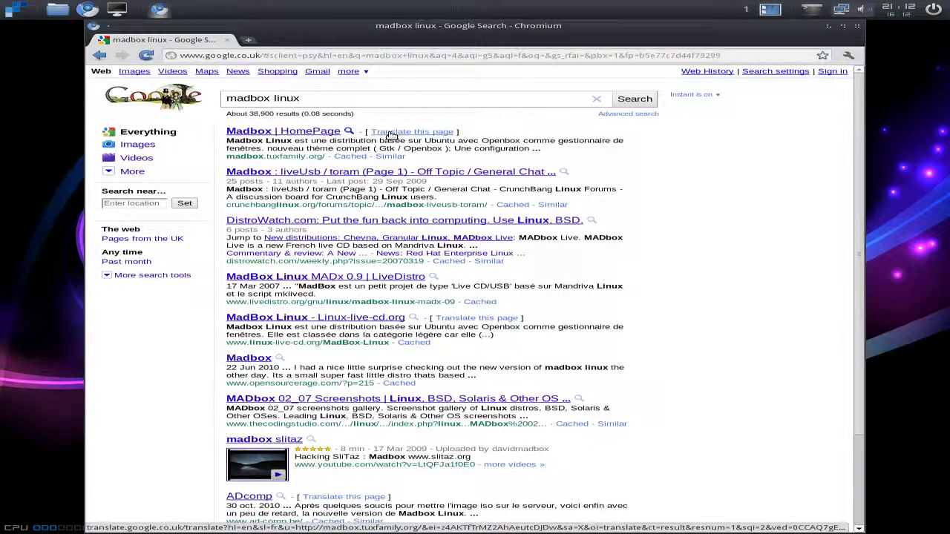
Translate the Madbox HomePage from French to English, maximize Chromium, and scroll through the page.
{"action": "left_click", "coordinate": [391, 134]}
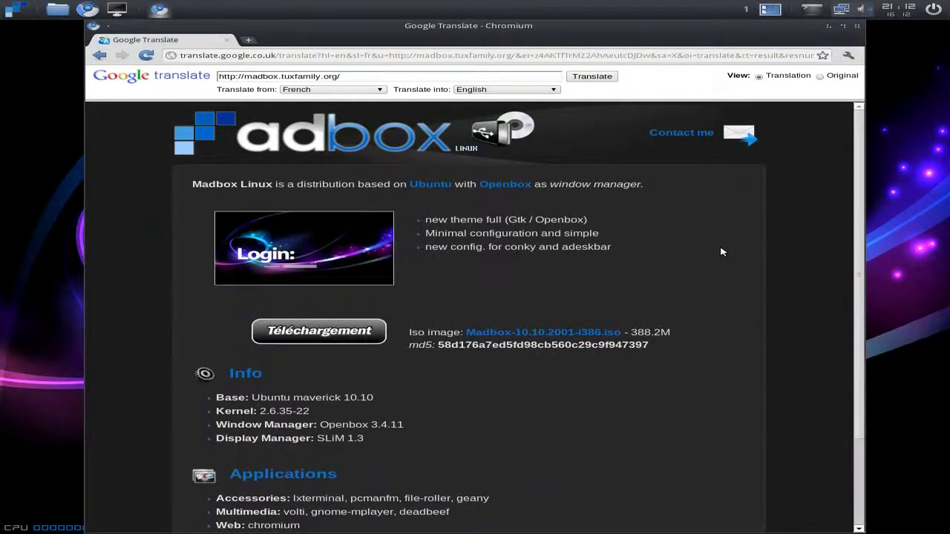
{"action": "left_click", "coordinate": [843, 26]}
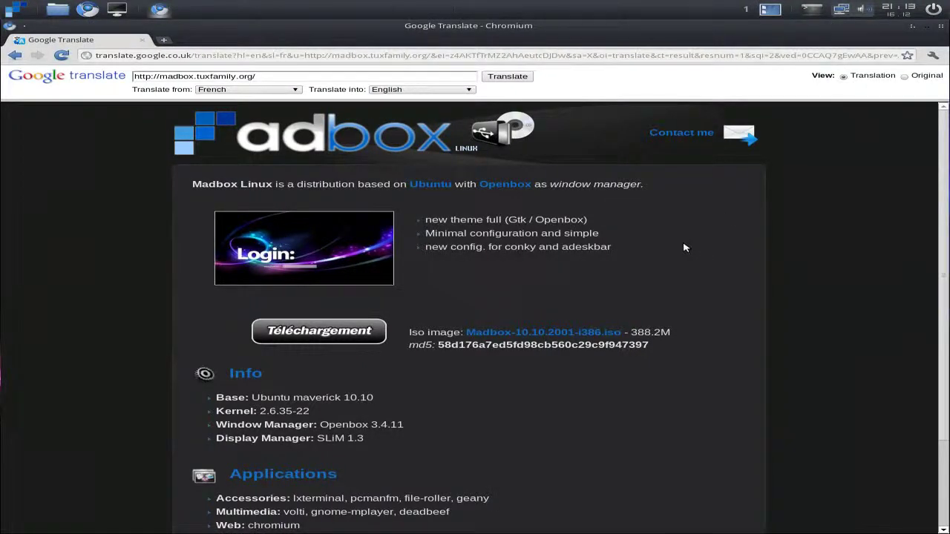
{"action": "scroll", "coordinate": [719, 265], "scroll_direction": "down", "scroll_amount": 3}
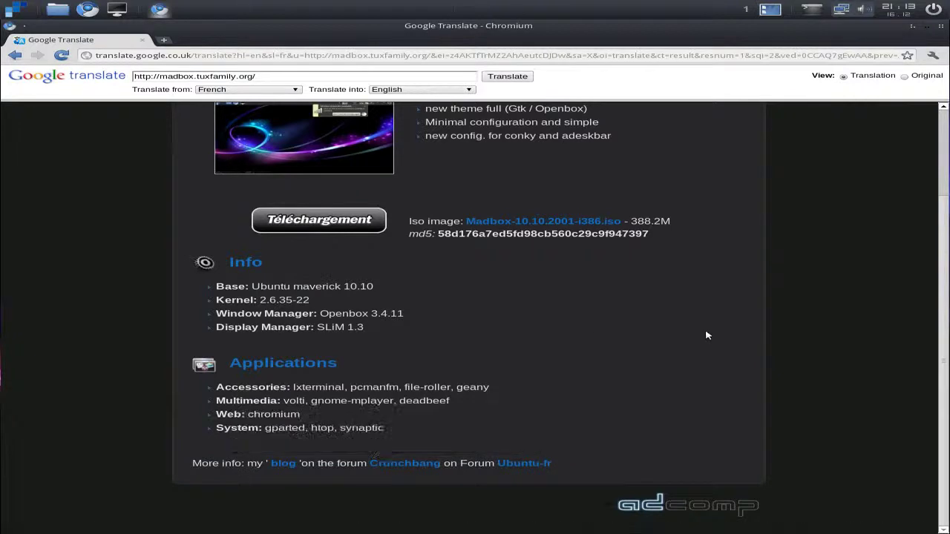
{"action": "scroll", "coordinate": [742, 330], "scroll_direction": "up", "scroll_amount": 3}
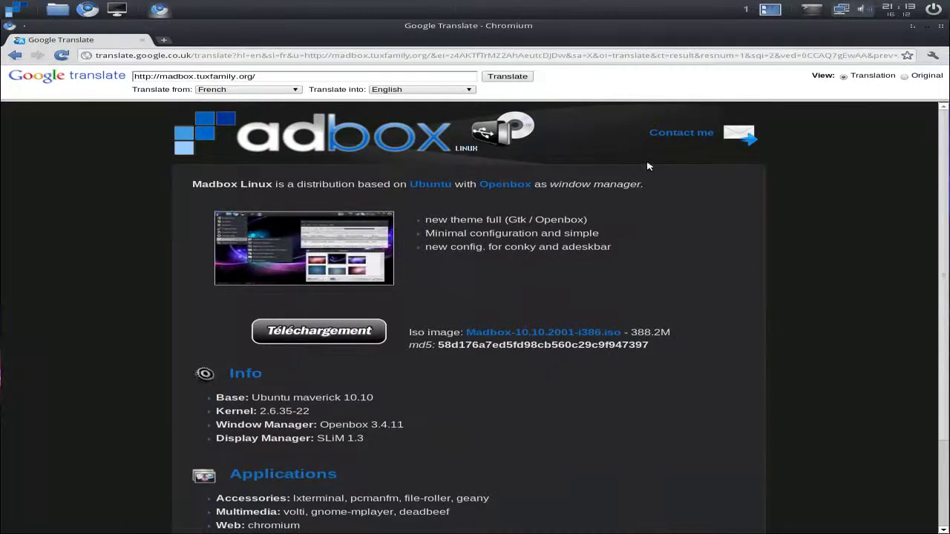
Close Chromium and apply the blue and grey bokeh wallpaper in Nitrogen from the desktop menu.
{"action": "left_click", "coordinate": [941, 29]}
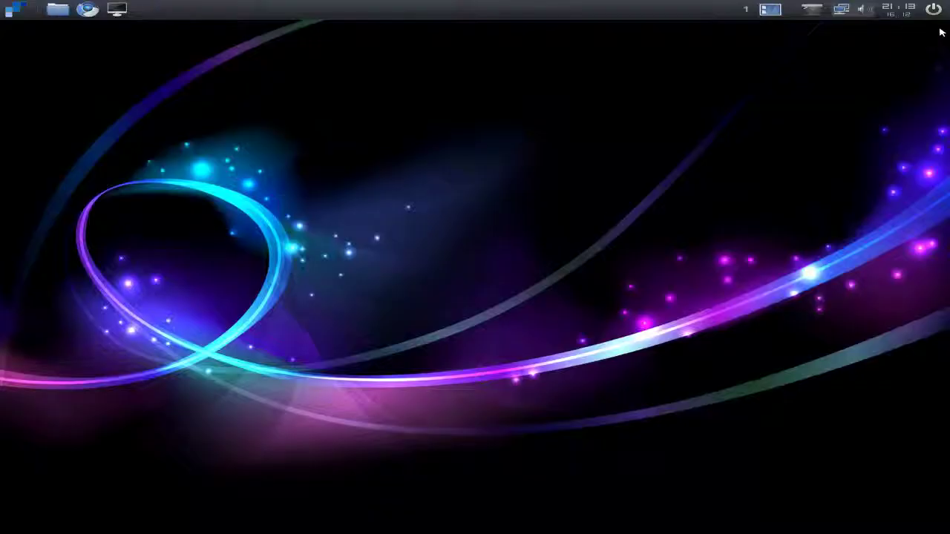
{"action": "right_click", "coordinate": [383, 190]}
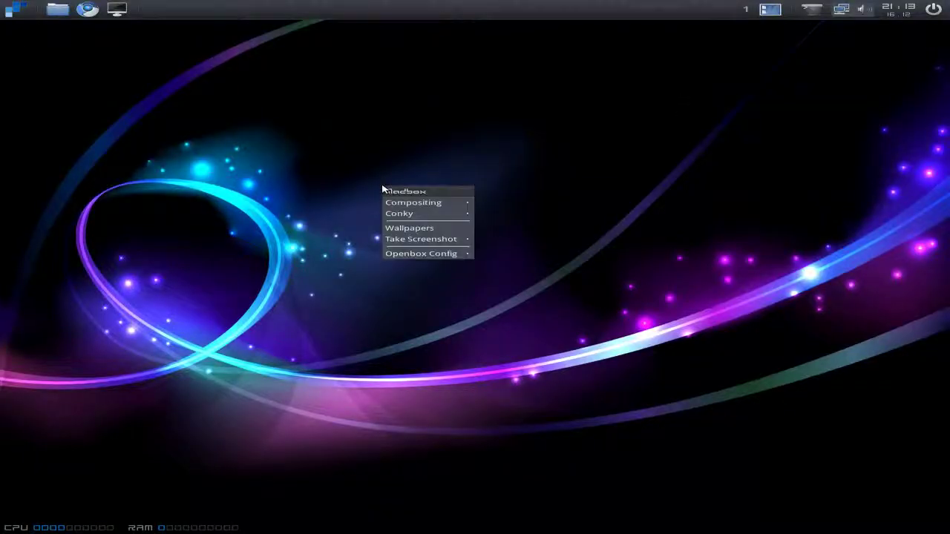
{"action": "left_click", "coordinate": [408, 230]}
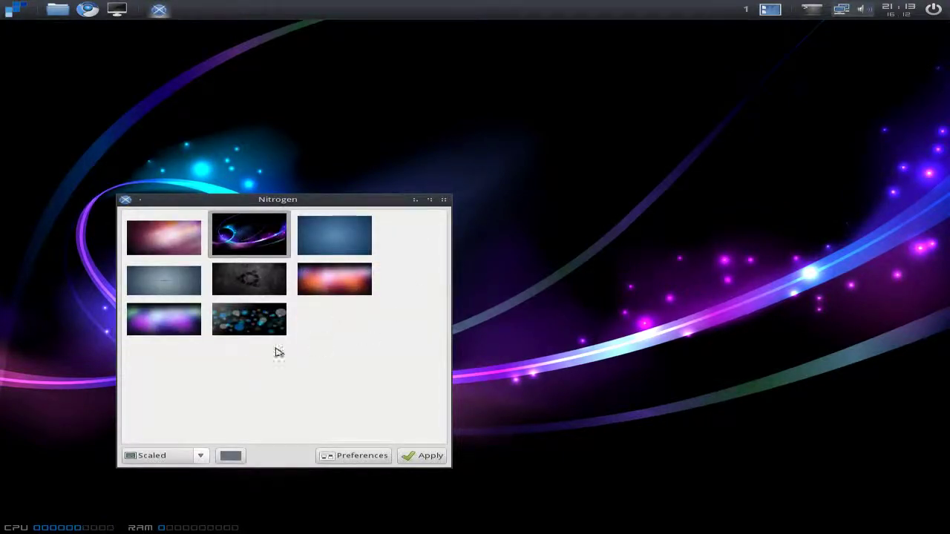
{"action": "left_click", "coordinate": [245, 326]}
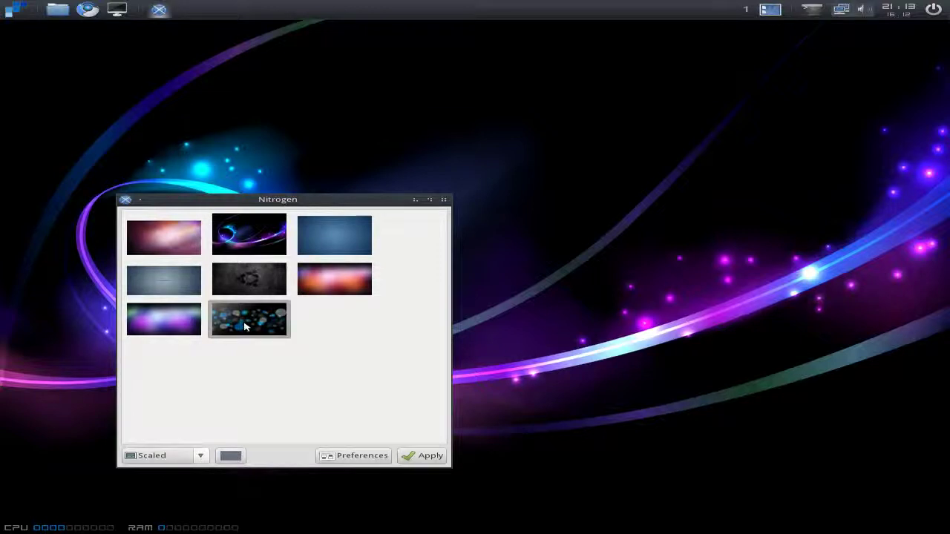
{"action": "left_click", "coordinate": [421, 459]}
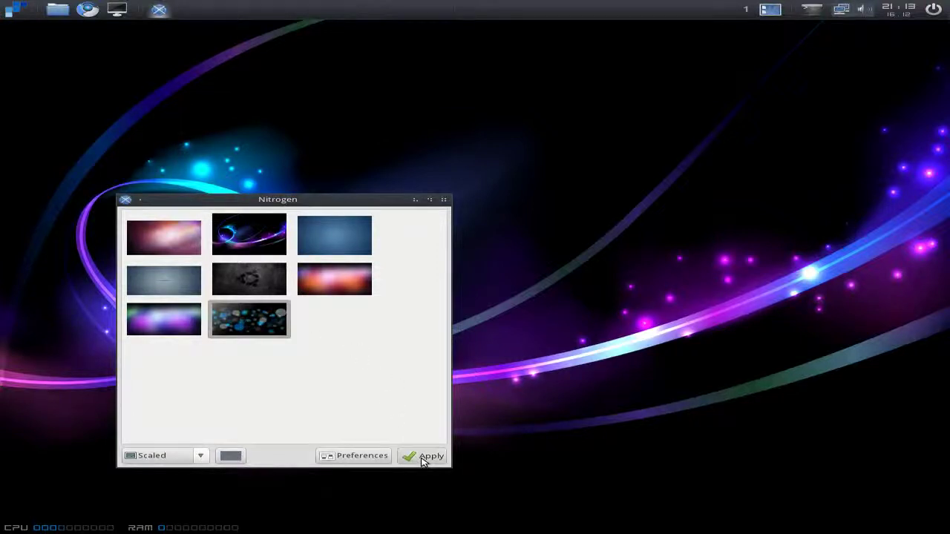
{"action": "left_click", "coordinate": [443, 201]}
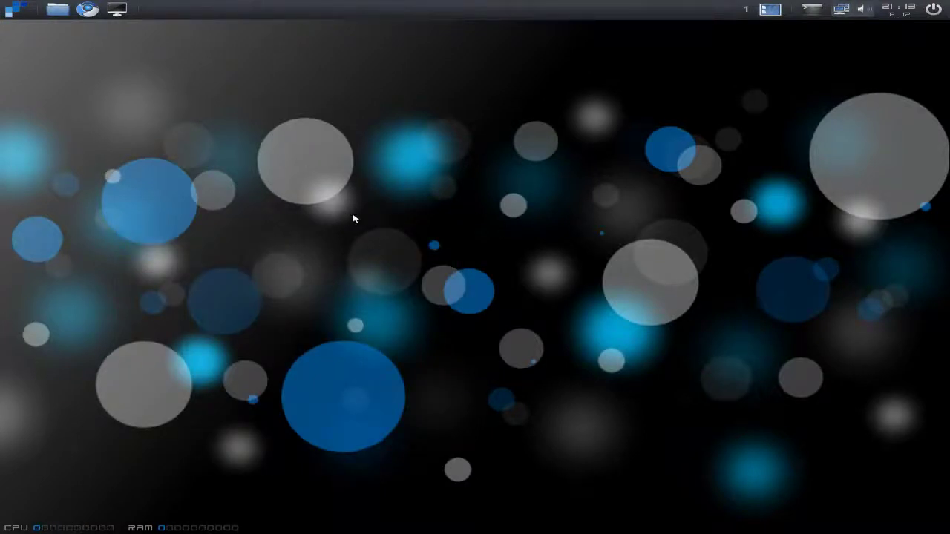
Launch Synaptic Package Manager from Administration and authenticate with the administrator password.
{"action": "left_click", "coordinate": [10, 12]}
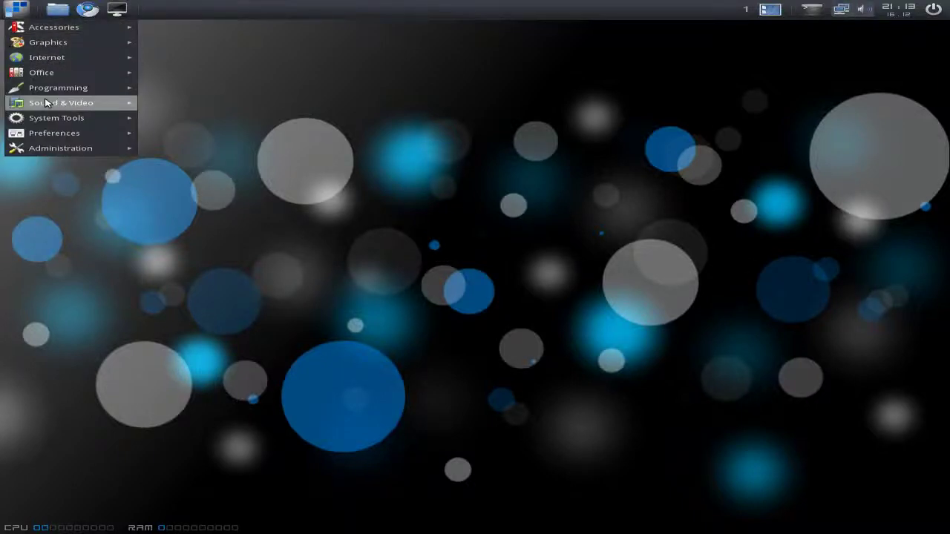
{"action": "mouse_move", "coordinate": [56, 133]}
{"action": "mouse_move", "coordinate": [59, 152]}
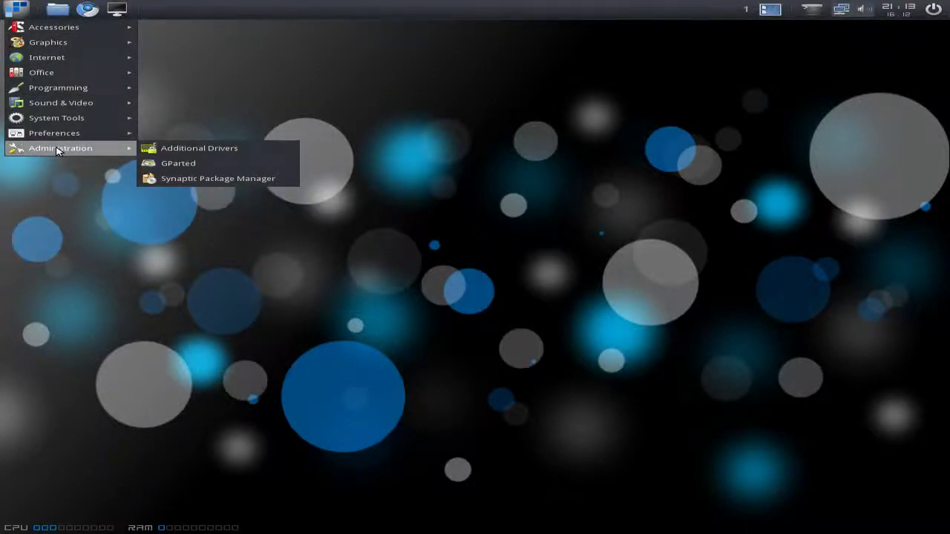
{"action": "left_click", "coordinate": [188, 179]}
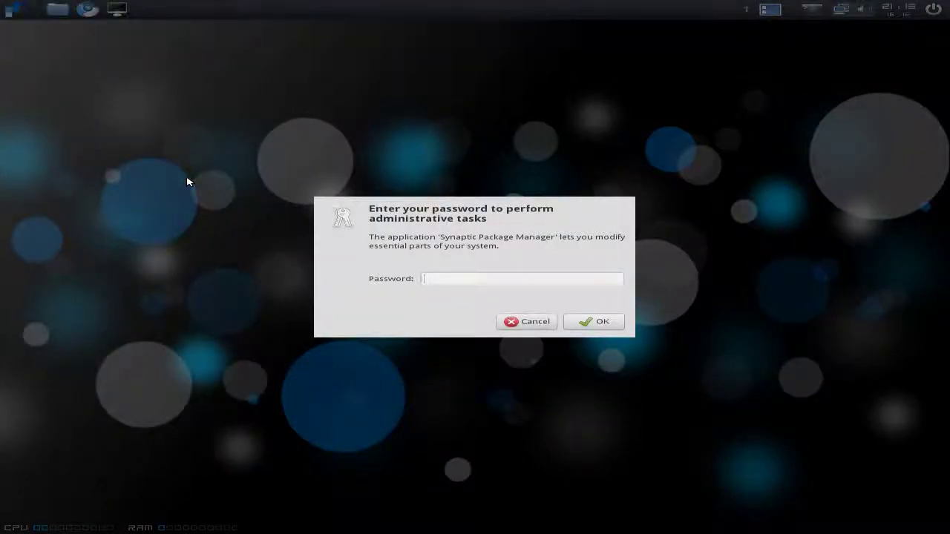
{"action": "type", "text": "••••••••••"}
{"action": "key", "text": "Return"}
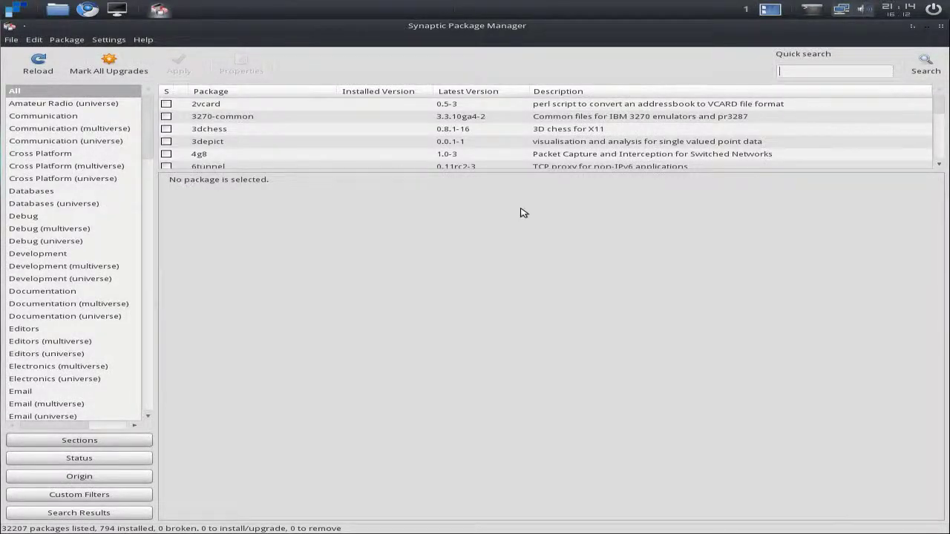
Search Synaptic for gimp packages.
{"action": "left_click", "coordinate": [925, 62]}
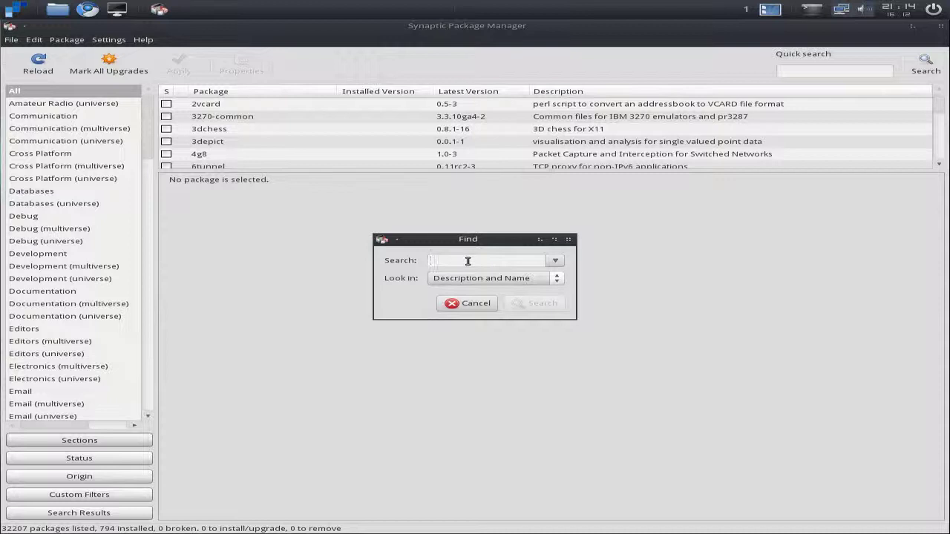
{"action": "type", "text": "gimp"}
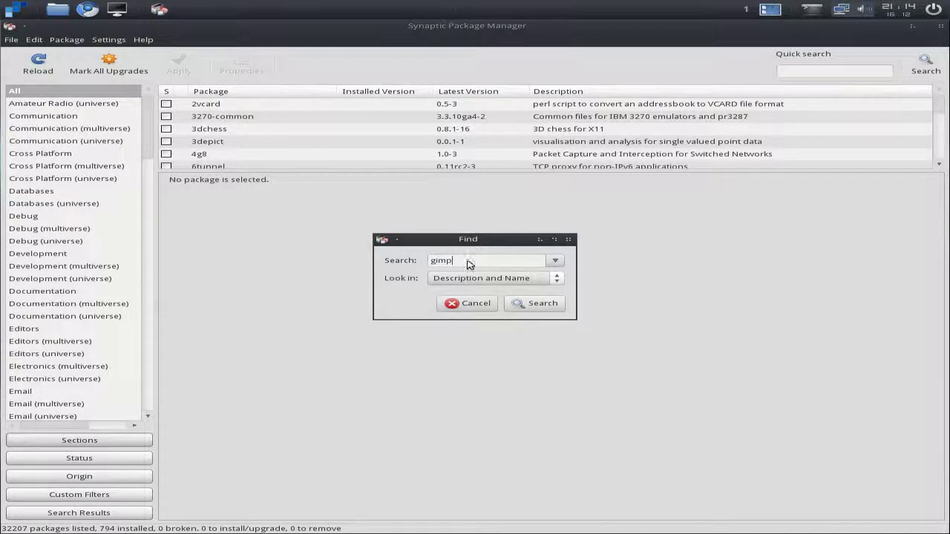
{"action": "key", "text": "Return"}
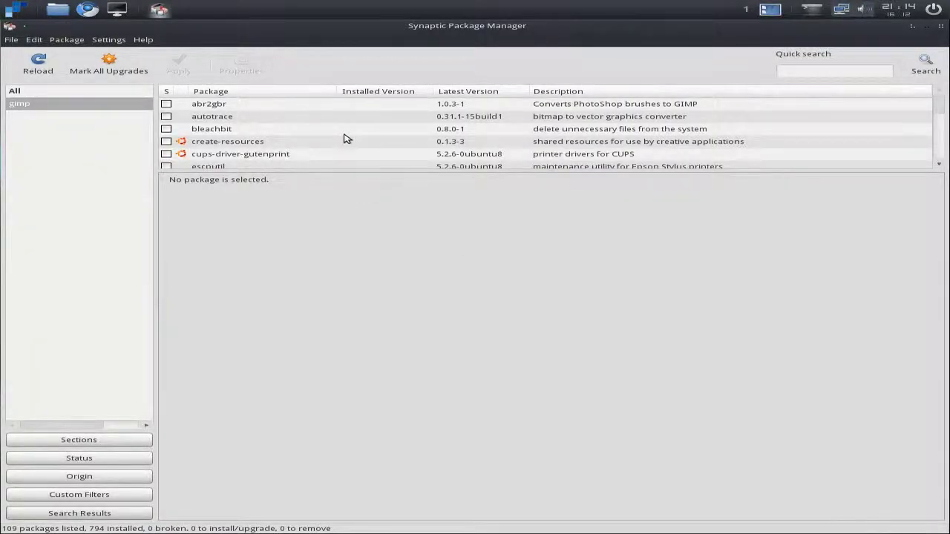
Scroll through the 109 gimp results, then close Synaptic Package Manager.
{"action": "scroll", "coordinate": [343, 139], "scroll_direction": "down", "scroll_amount": 5}
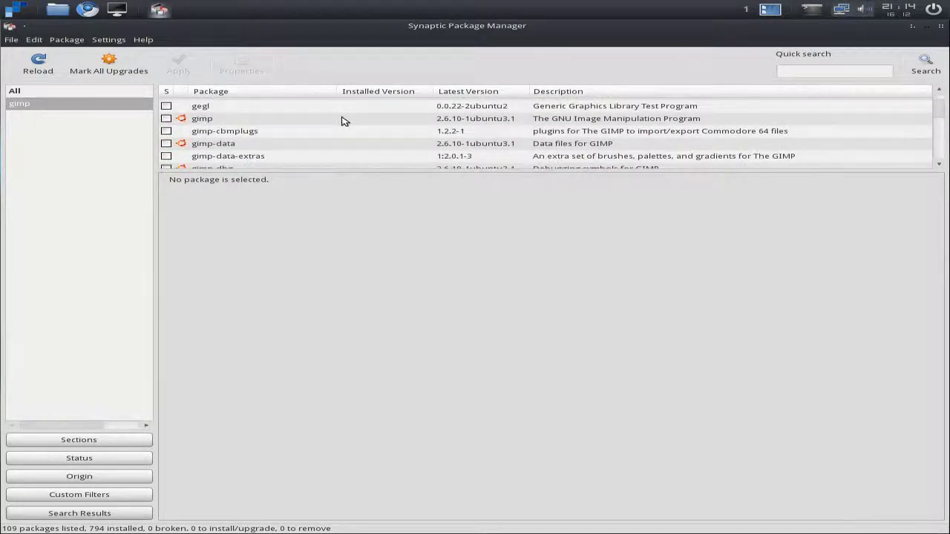
{"action": "scroll", "coordinate": [342, 121], "scroll_direction": "down", "scroll_amount": 2}
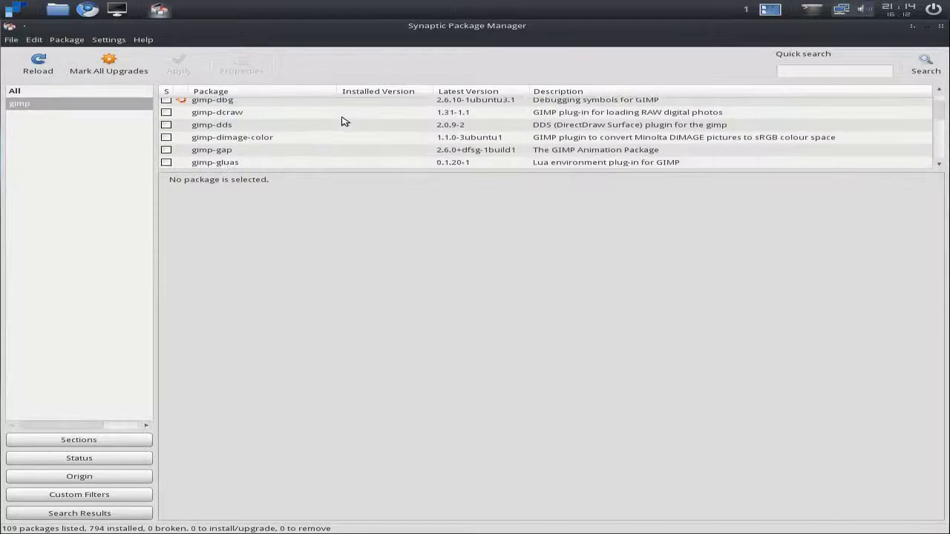
{"action": "scroll", "coordinate": [343, 126], "scroll_direction": "up", "scroll_amount": 2}
{"action": "scroll", "coordinate": [346, 141], "scroll_direction": "up", "scroll_amount": 5}
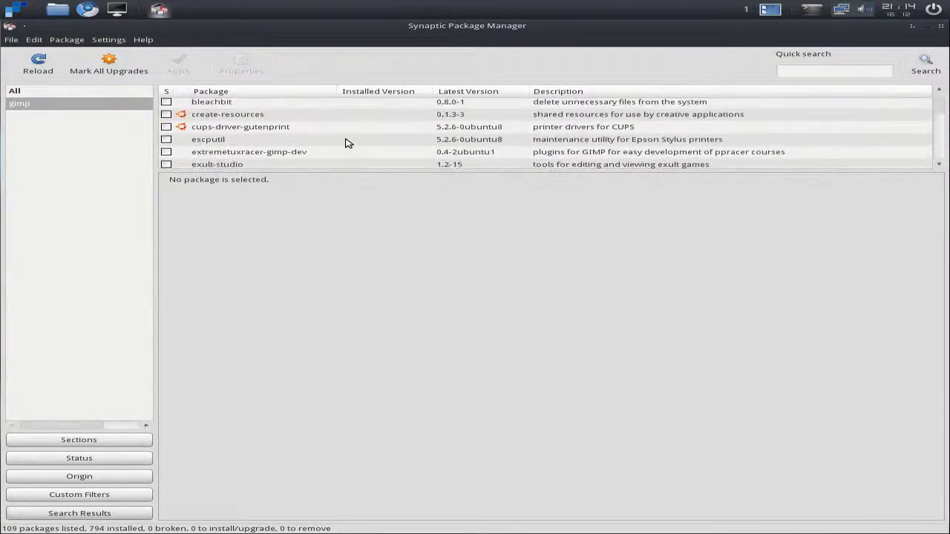
{"action": "left_click", "coordinate": [938, 26]}
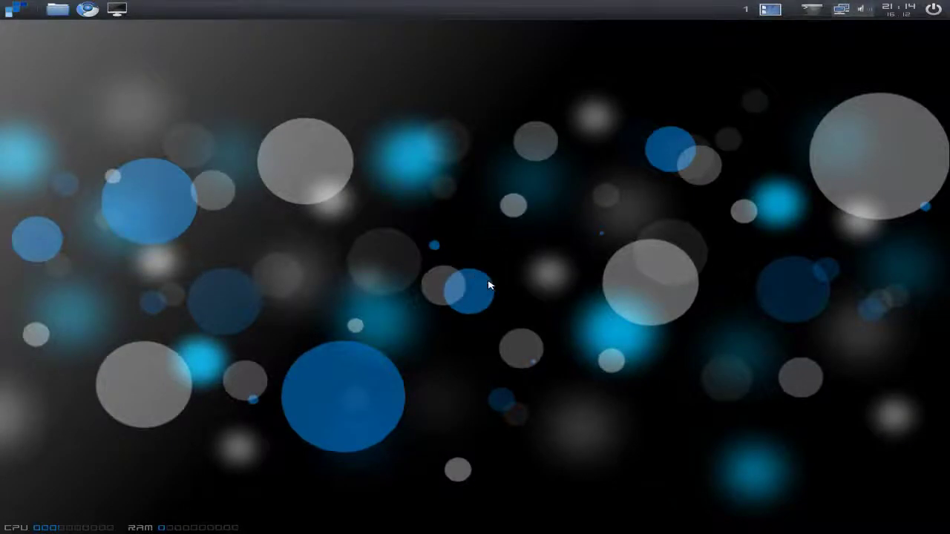